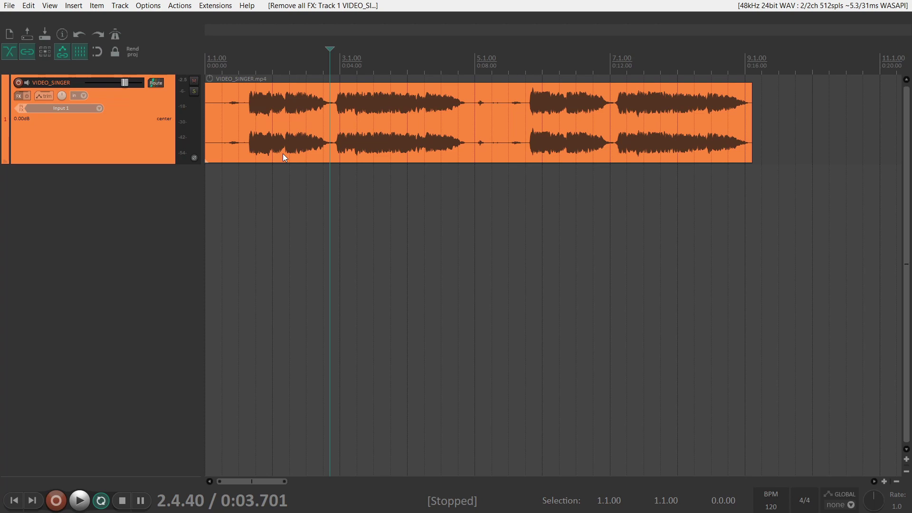
Step: Show the video preview window and place the edit cursor at about 0:08.754 on the timeline
left_click(51, 6)
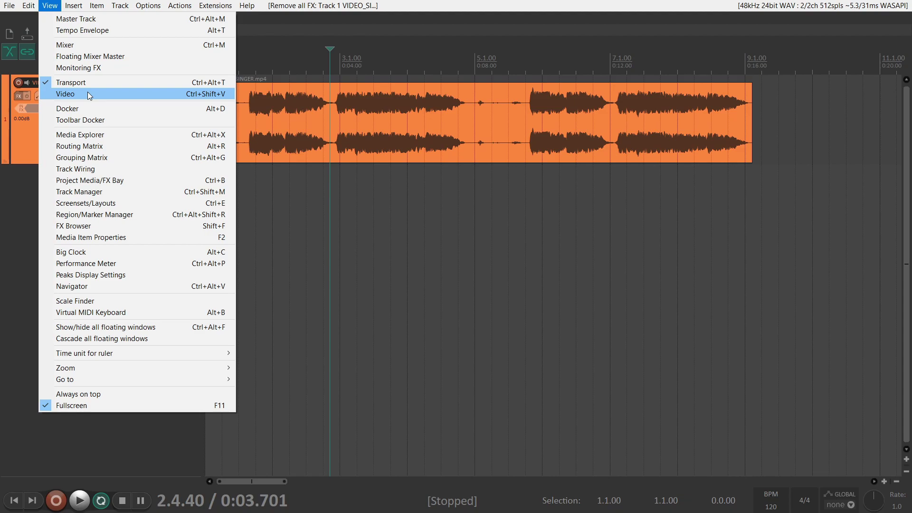
left_click(87, 94)
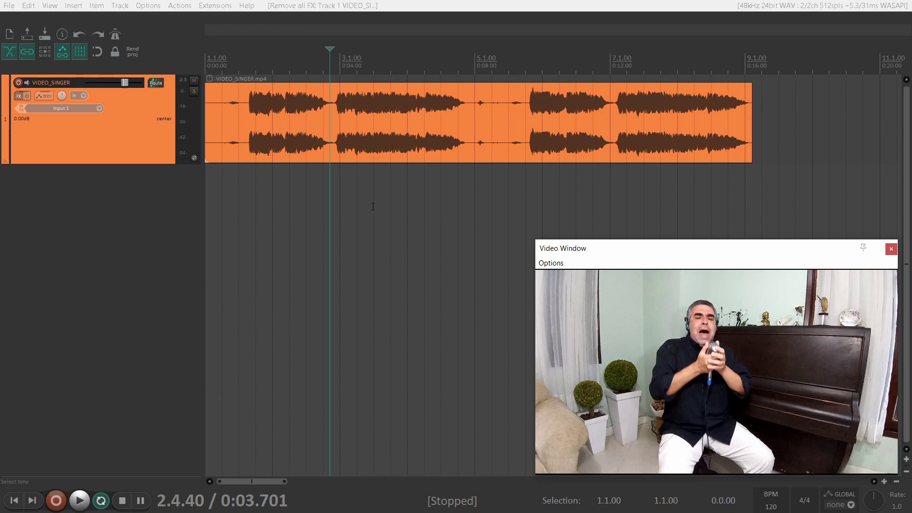
left_click(501, 167)
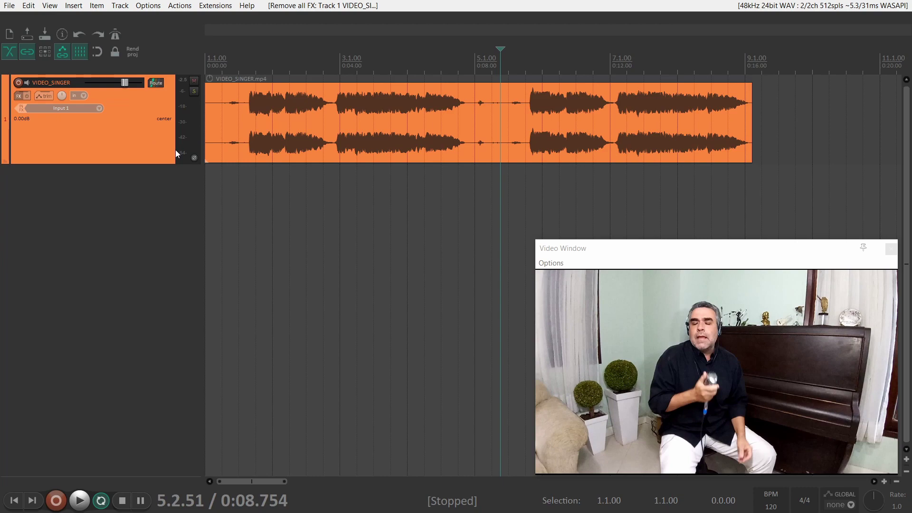
Step: Add a Video processor effect to the VIDEO_SINGER track and load its Basic helpers: Track opacity/zoom/pan preset
left_click(18, 96)
left_click(62, 90)
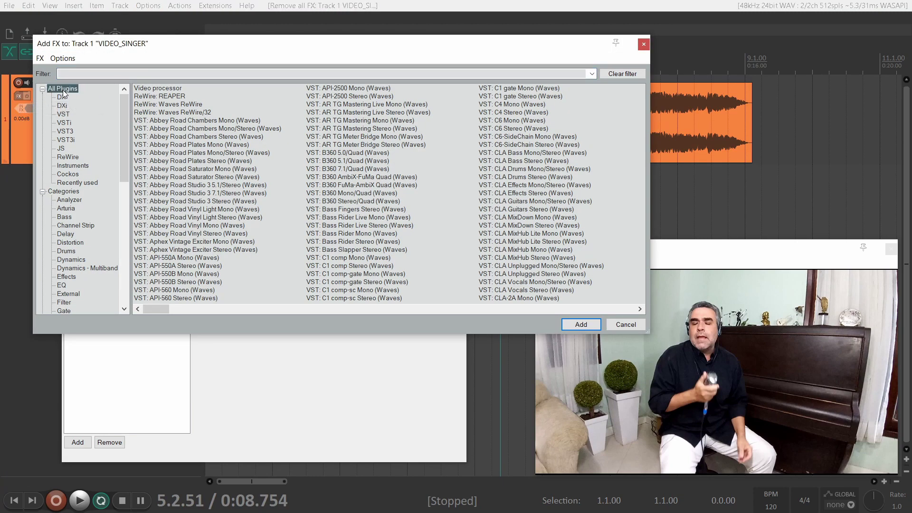
left_click(153, 90)
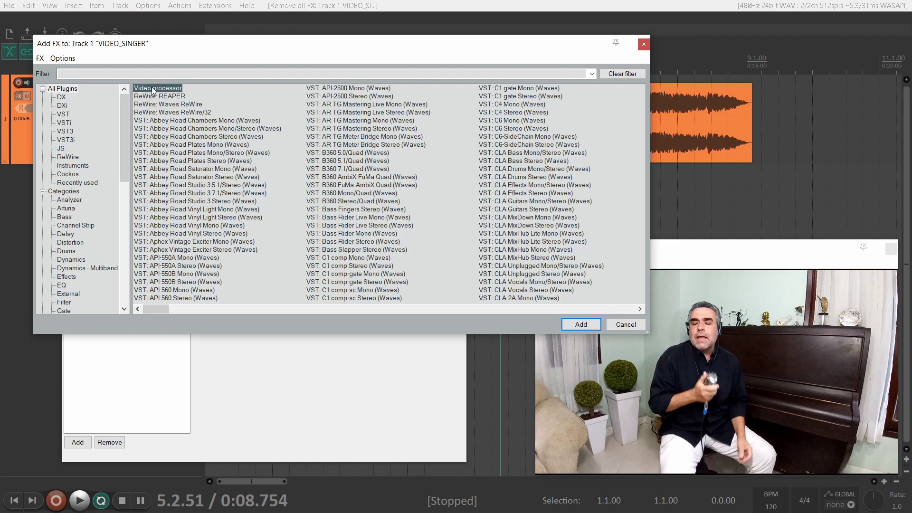
left_click(588, 326)
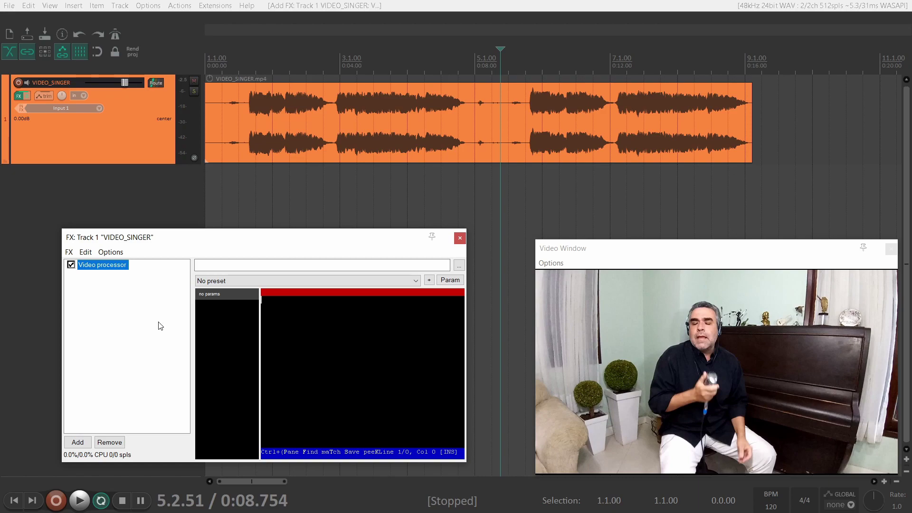
left_click(286, 282)
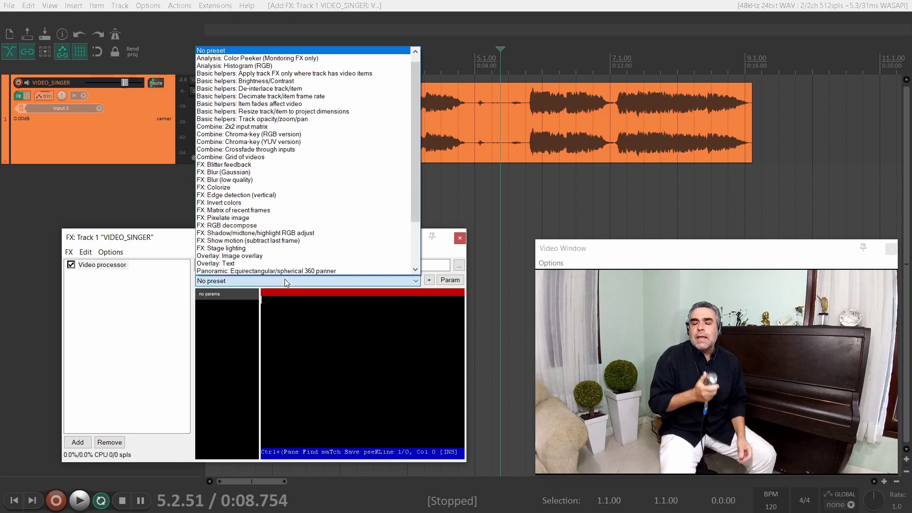
left_click(290, 121)
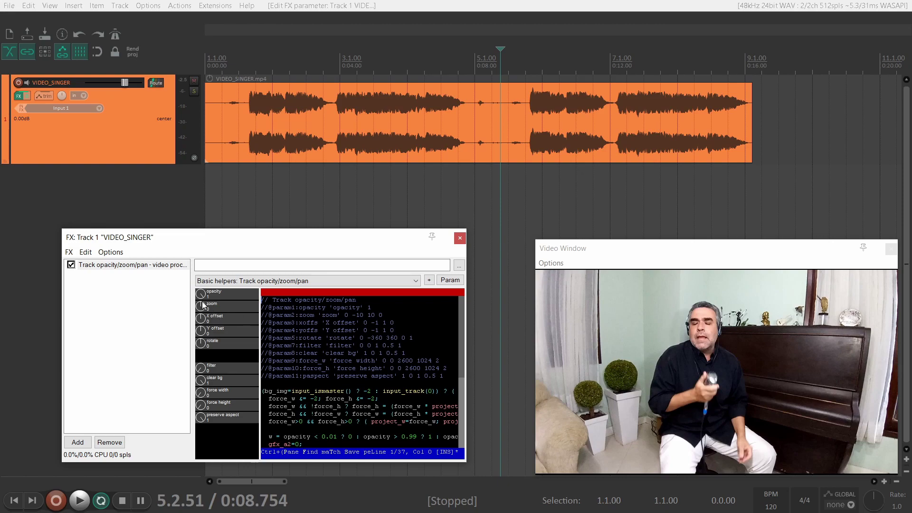
Step: Fade the video processor's opacity down to 0 and bring it back up to 1
scroll(204, 298, "down", 3)
scroll(202, 297, "down", 5)
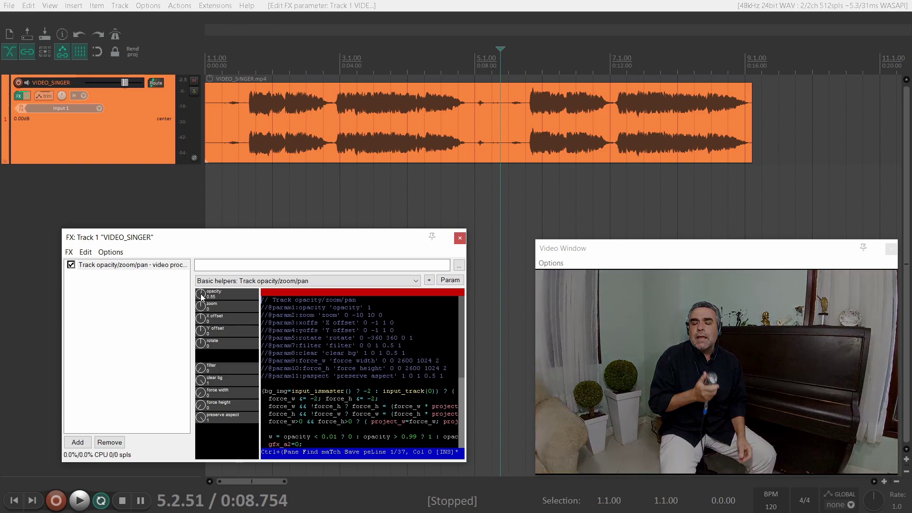
scroll(201, 298, "down", 2)
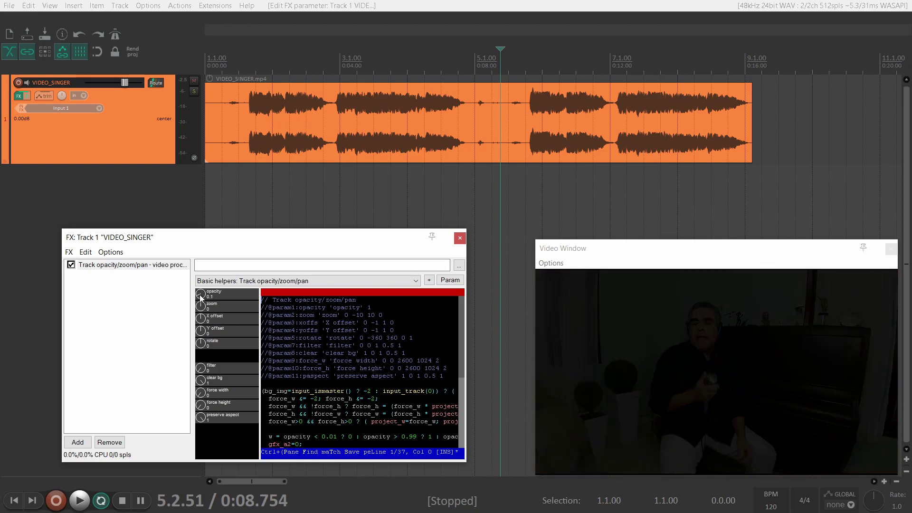
scroll(202, 298, "down", 1)
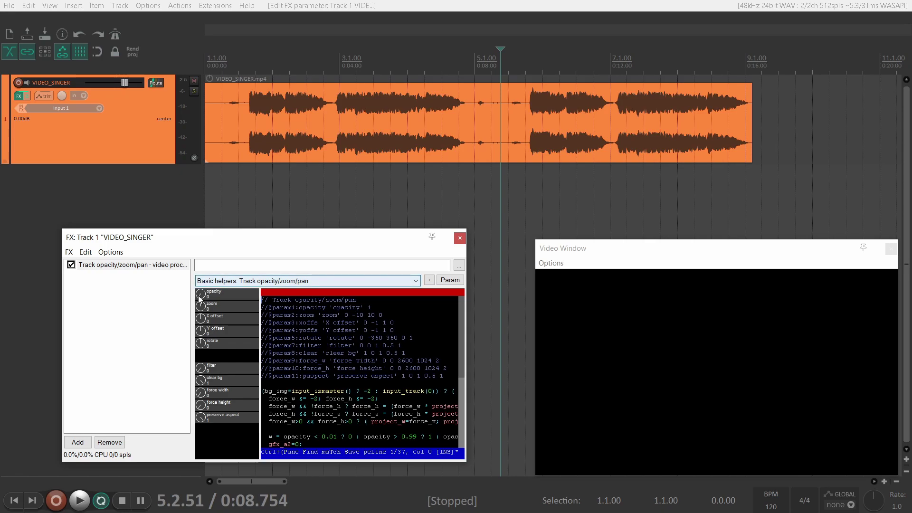
scroll(201, 297, "up", 8)
scroll(202, 297, "up", 3)
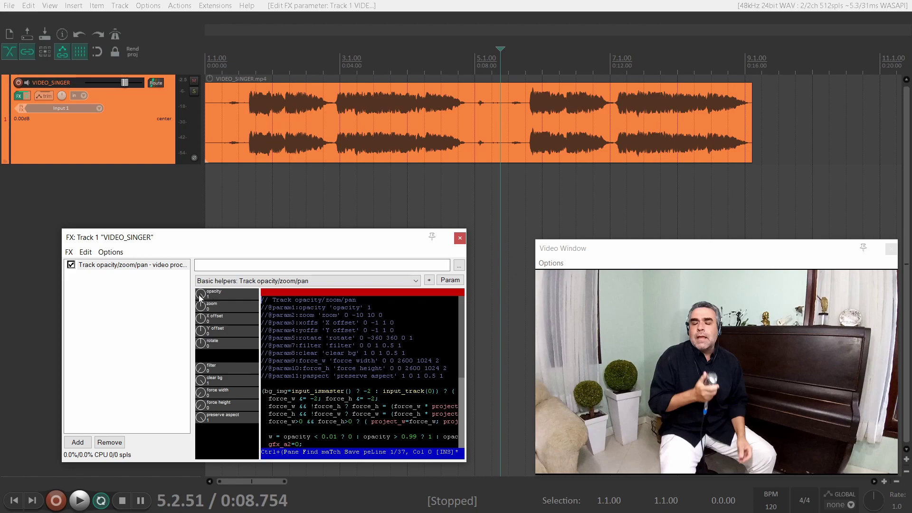
Step: Show the opacity track envelope and shape a V-shaped dip to zero at the edit cursor between two full-opacity points
left_click(450, 280)
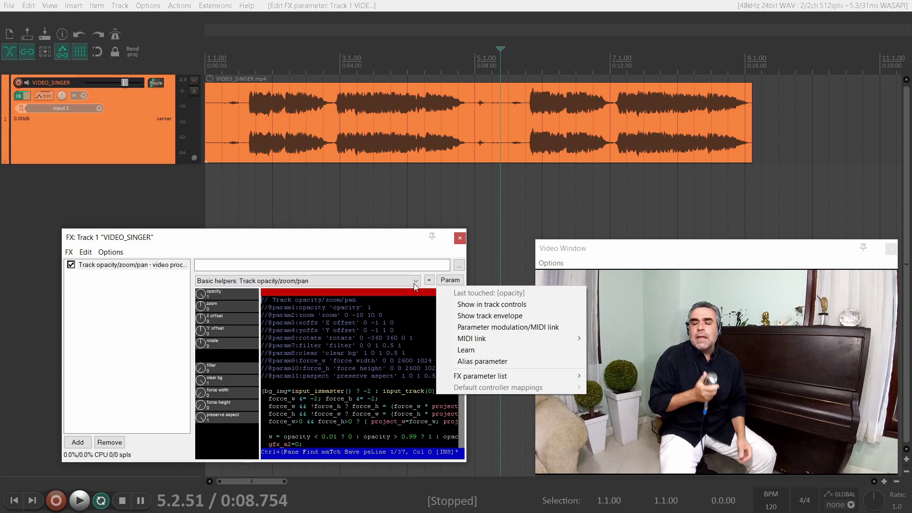
left_click(487, 316)
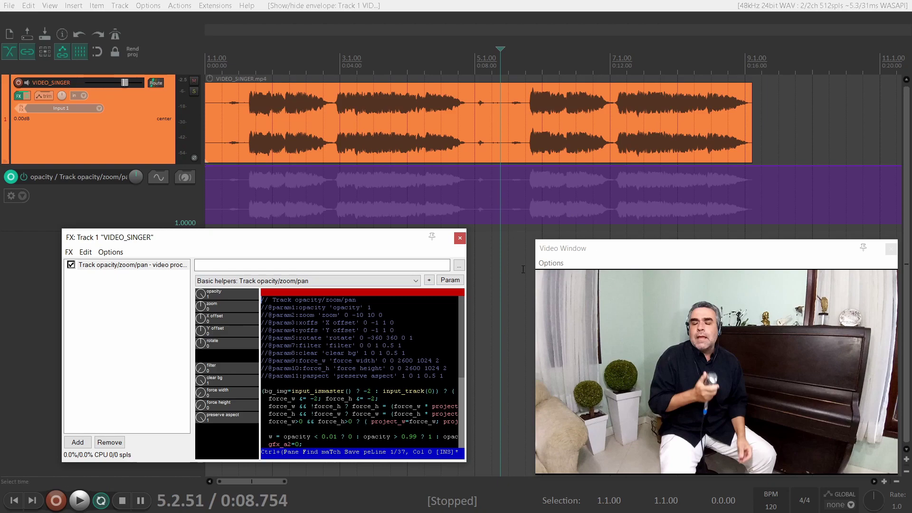
left_click(464, 167)
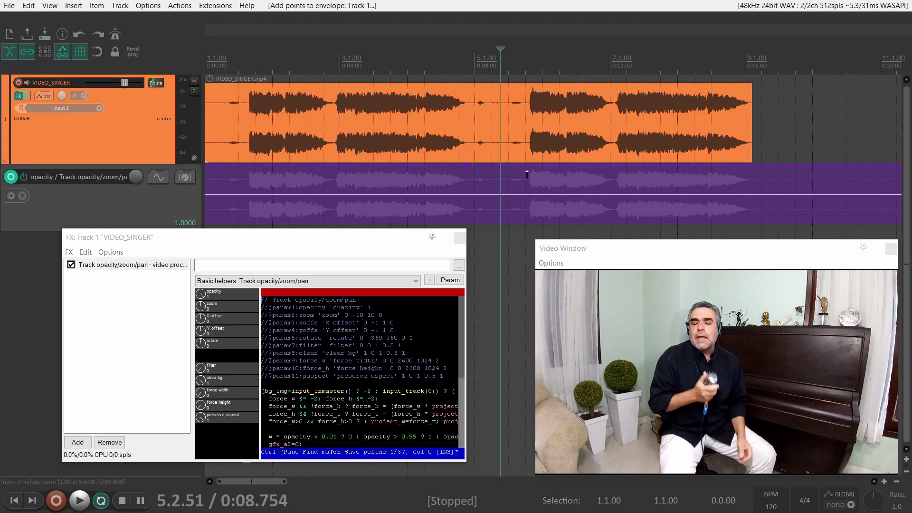
left_click(527, 167)
left_click(497, 166)
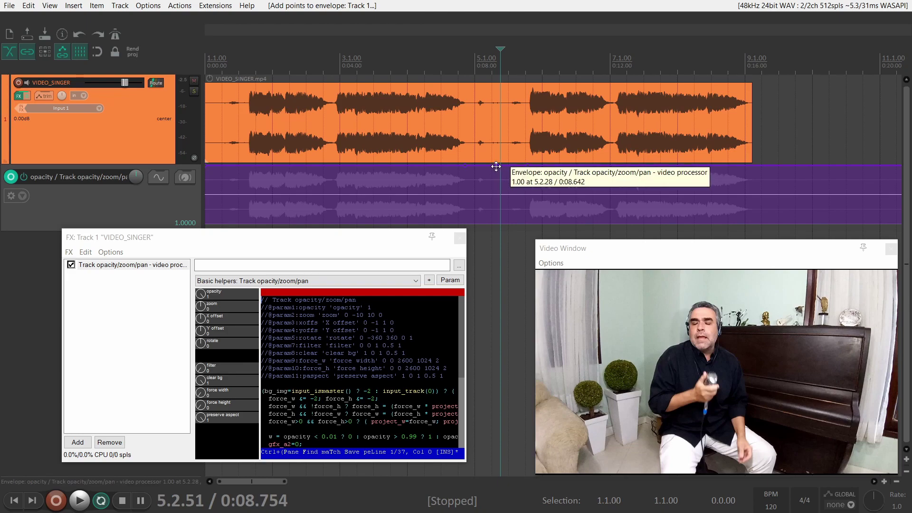
left_click_drag(497, 166, 499, 267)
Step: Play the video from about 0:04 through the opacity dip to check the fade, then stop playback
left_click(341, 64)
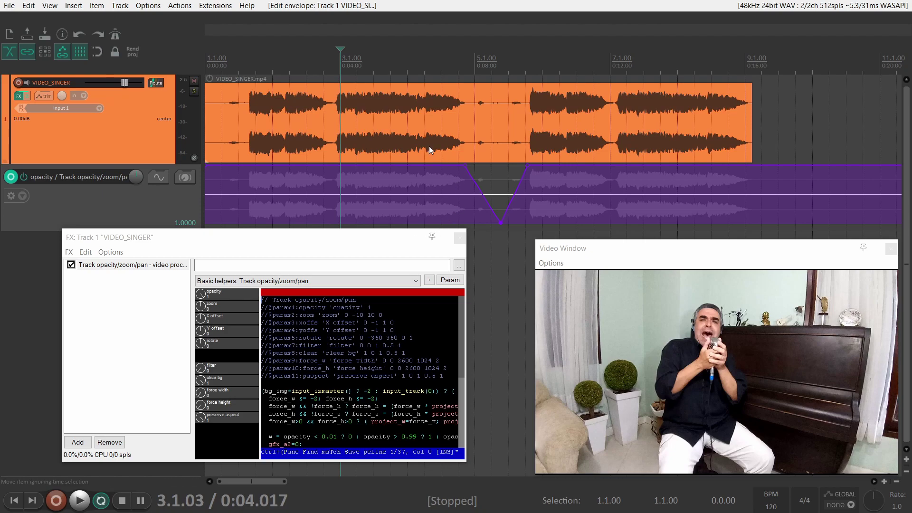
key("space")
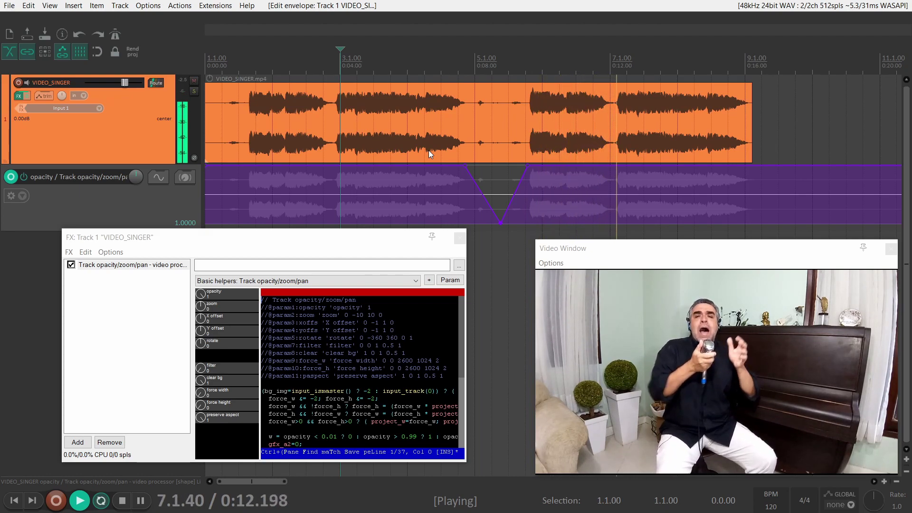
key("space")
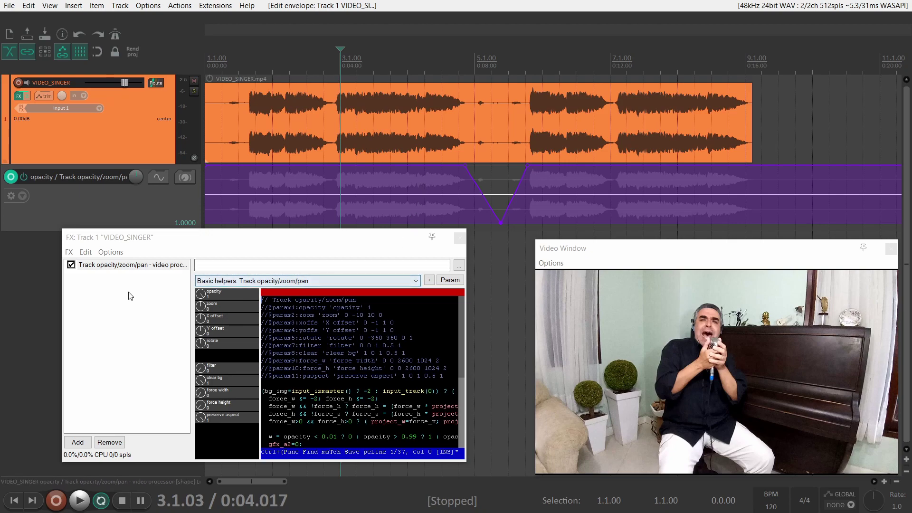
Step: Duplicate the video processor in the track's effects chain and load the FX: Colorize preset on the copy
left_click(96, 265)
key("ctrl+v")
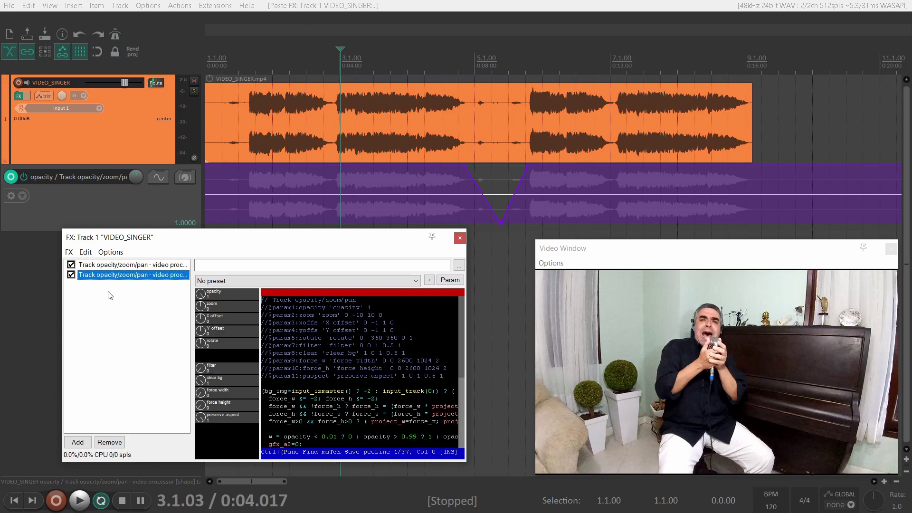
left_click(263, 281)
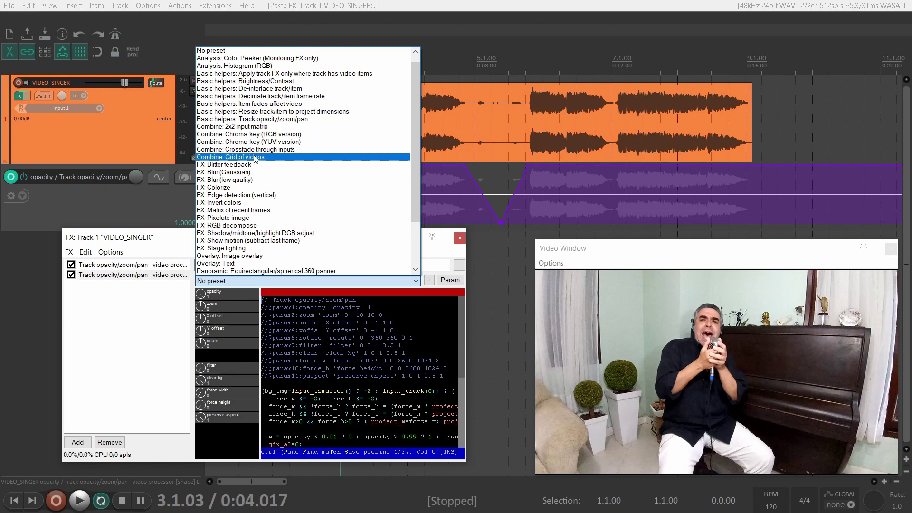
left_click(224, 188)
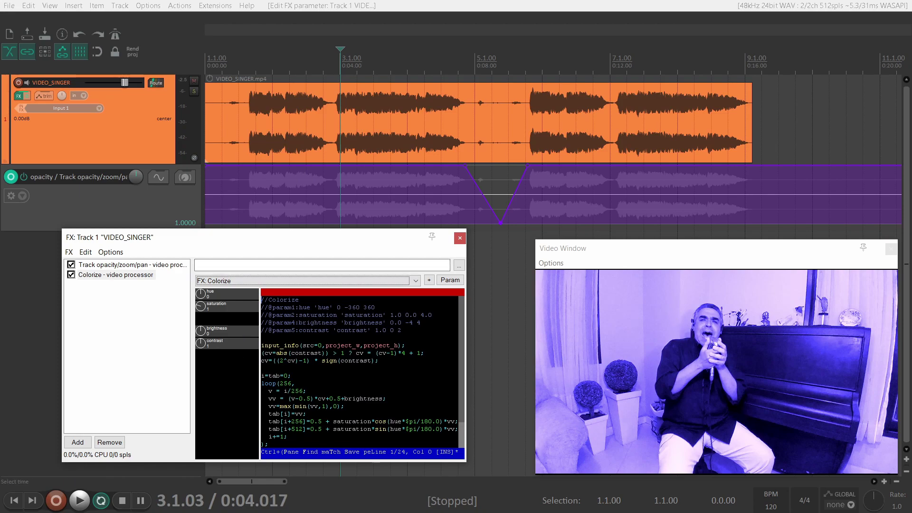
Step: Show a track envelope for Colorize's hue with hue kept at 0, and move the effects window off the envelope lane
left_click_drag(201, 296, 201, 298)
double_click(200, 296)
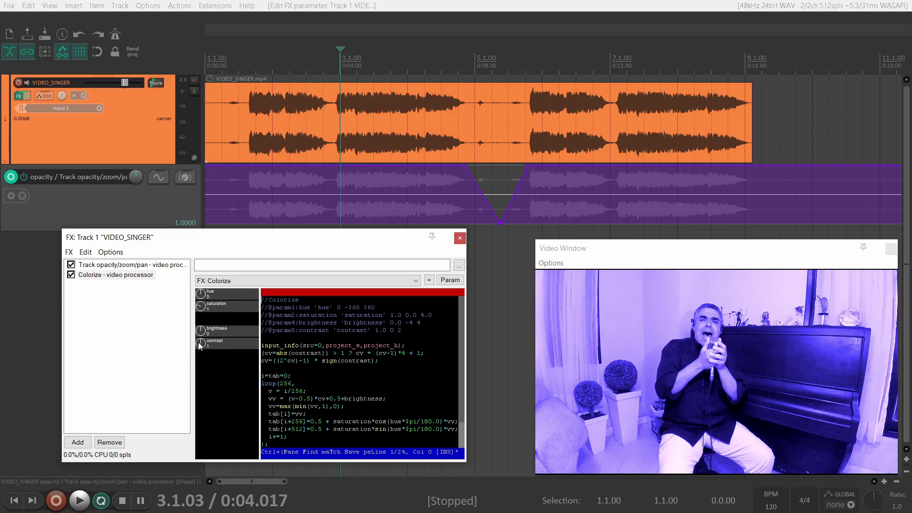
left_click(447, 284)
left_click(492, 316)
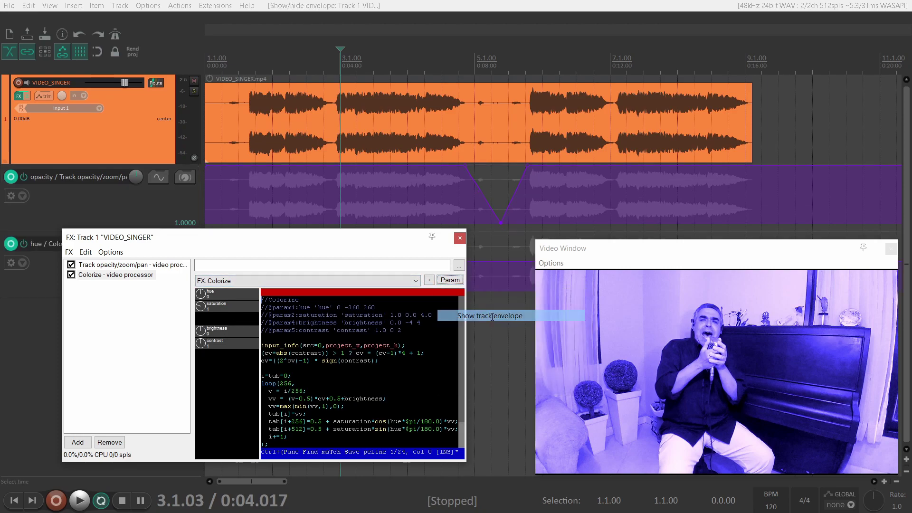
left_click_drag(375, 242, 411, 325)
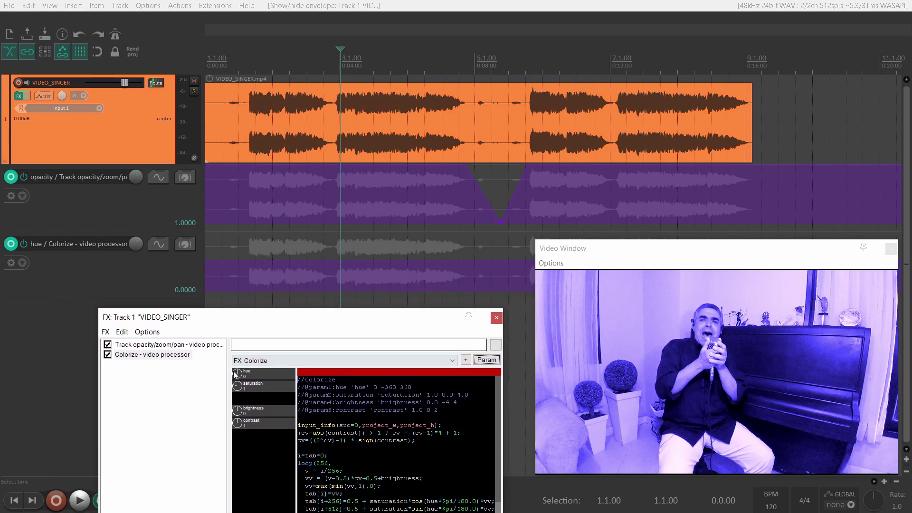
Step: Add three points to the hue envelope, raising the middle one near 0:06 and lowering the last to about -219.6
left_click(332, 261)
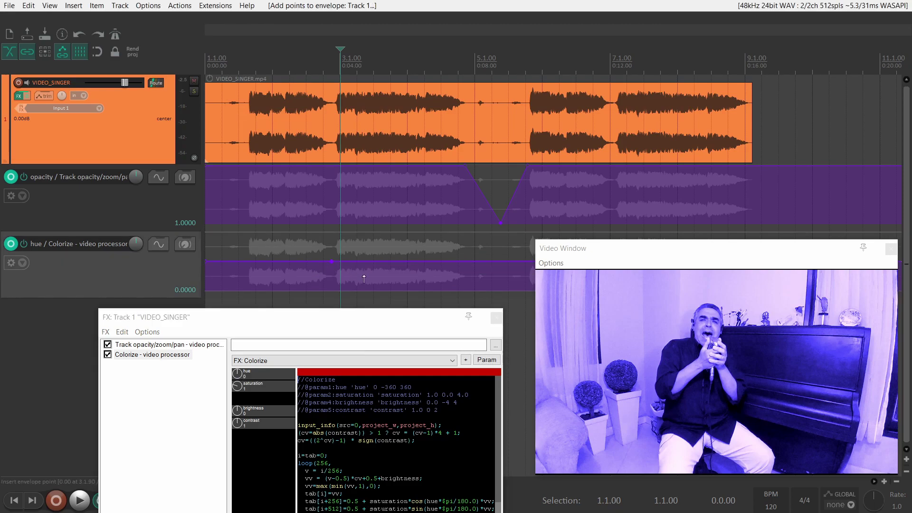
left_click(403, 261)
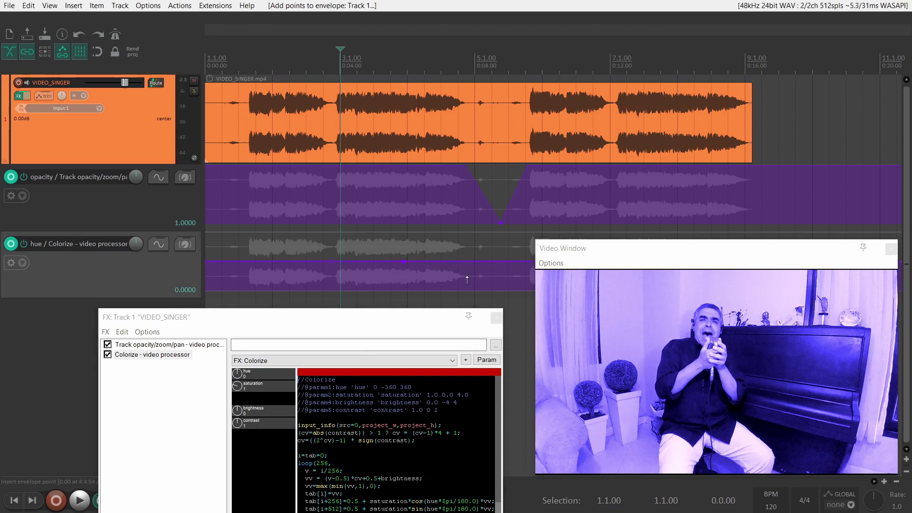
left_click(490, 261)
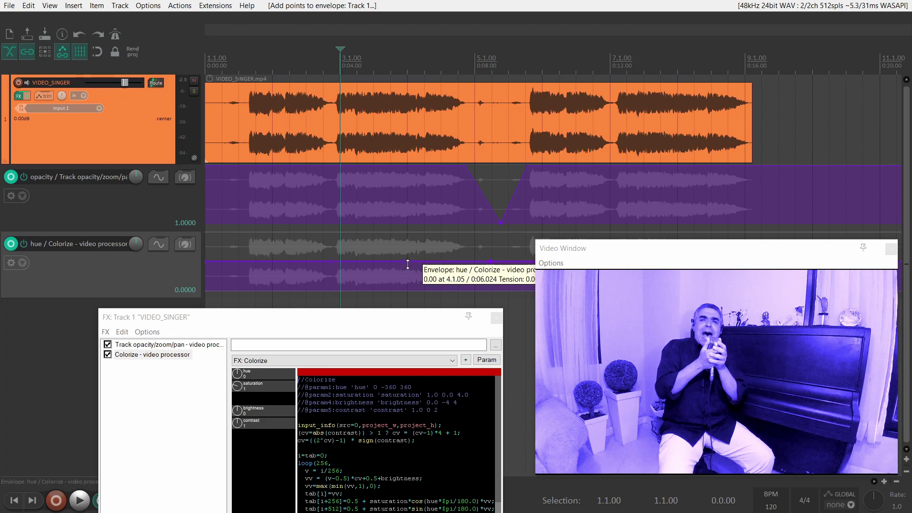
left_click_drag(403, 261, 403, 241)
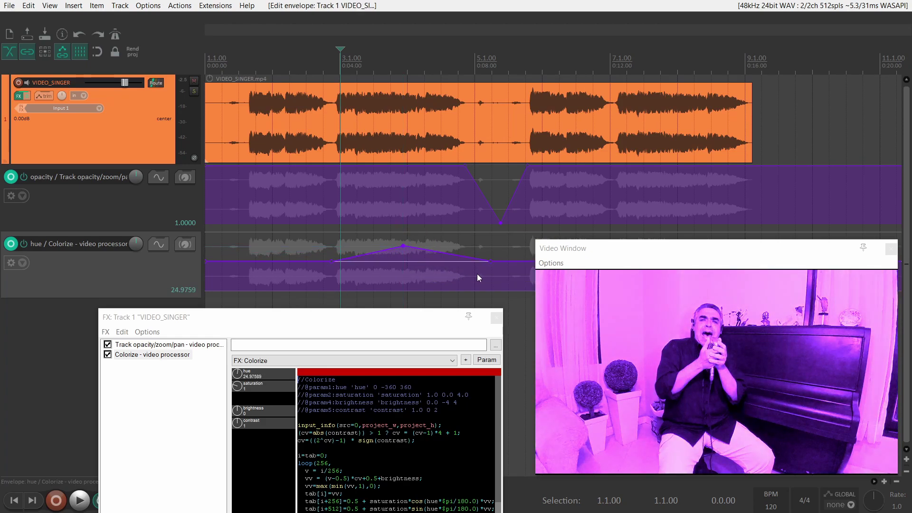
left_click_drag(491, 262, 504, 279)
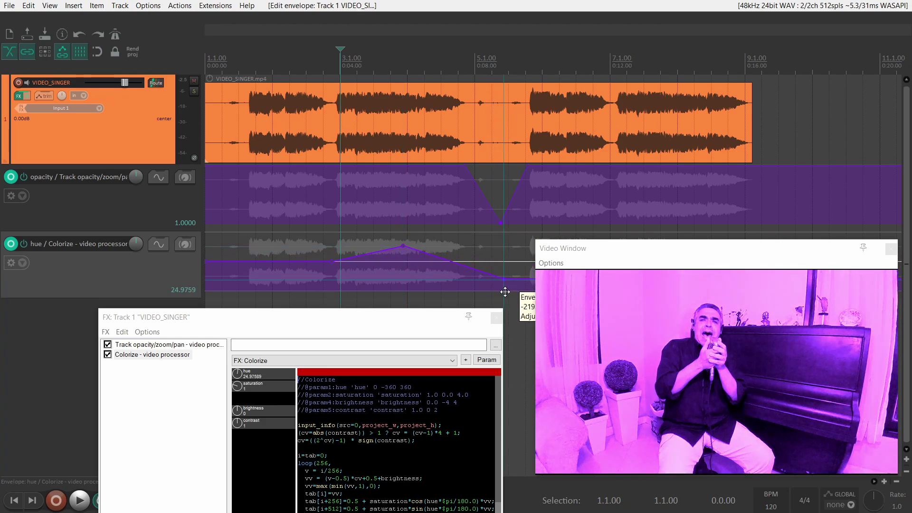
Step: Play the video from about 0:01.2 to check the hue changes, then stop playback
left_click(246, 284)
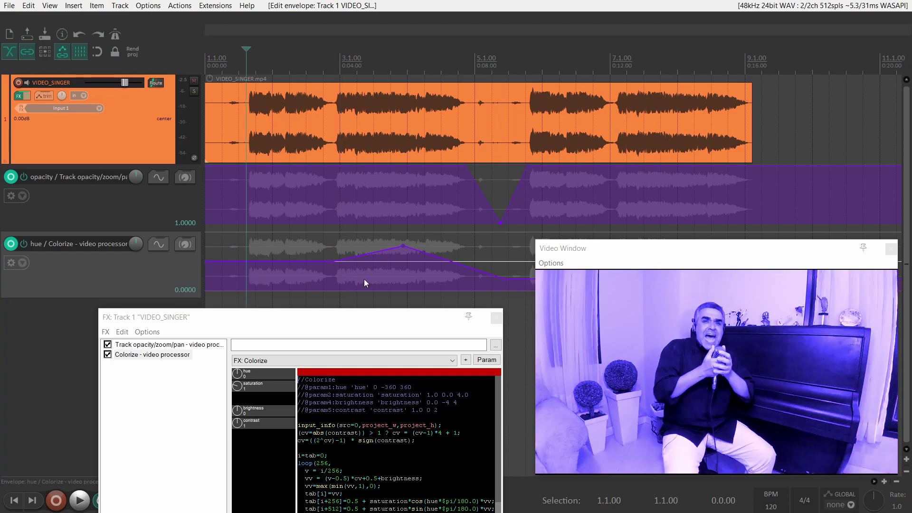
key("space")
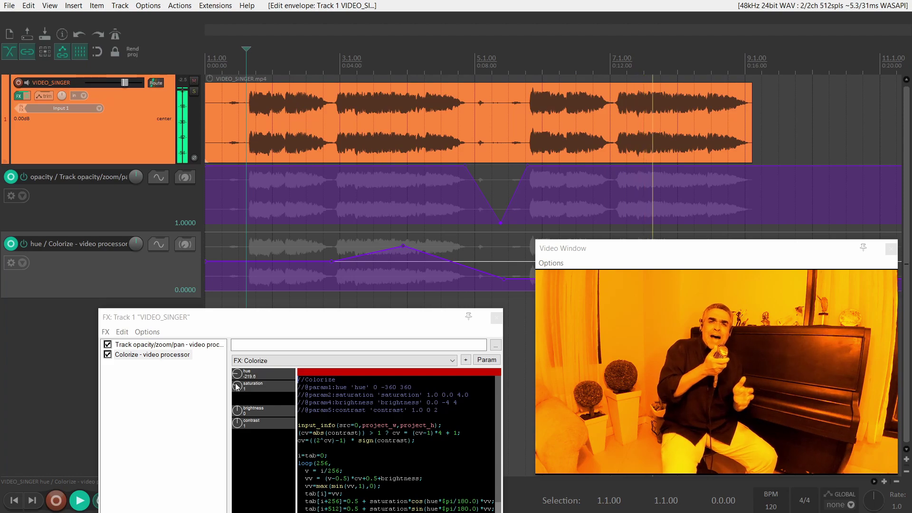
key("space")
Step: Move the effects window back up and examine the options for the hue parameter without choosing one
left_click_drag(313, 324, 347, 266)
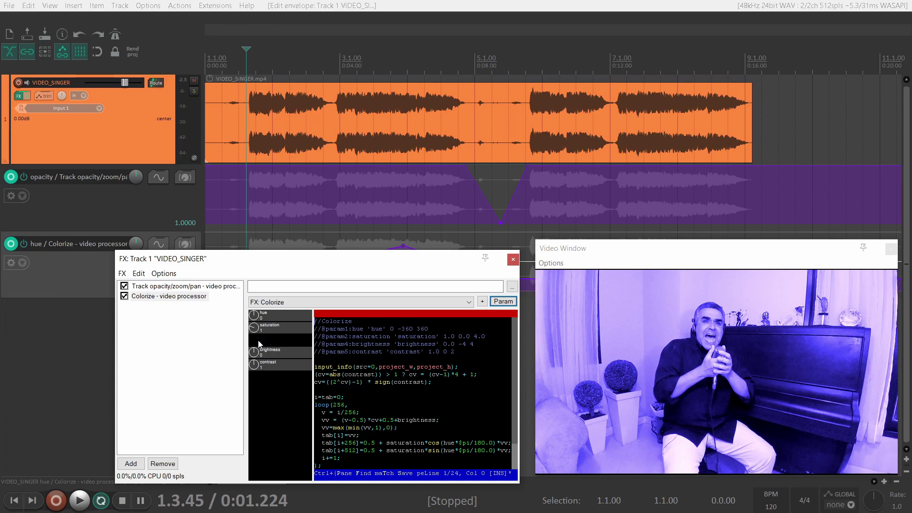
left_click(504, 302)
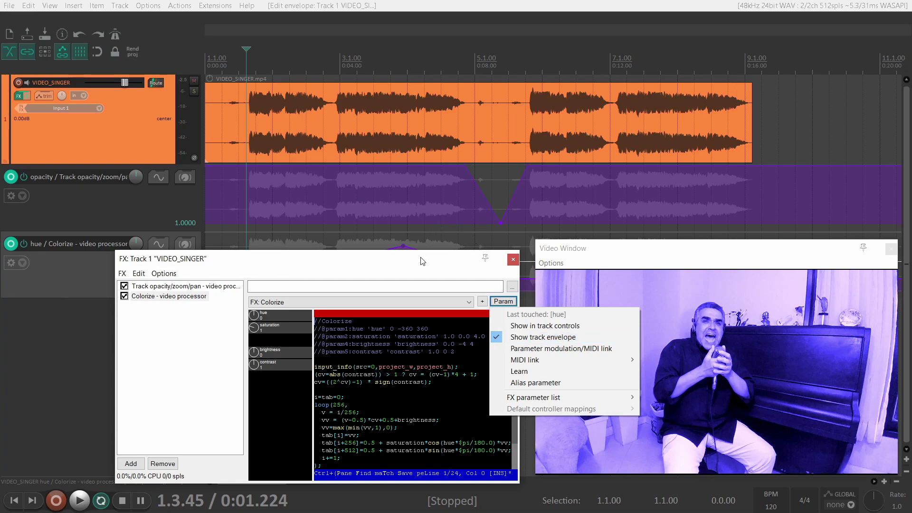
left_click(450, 267)
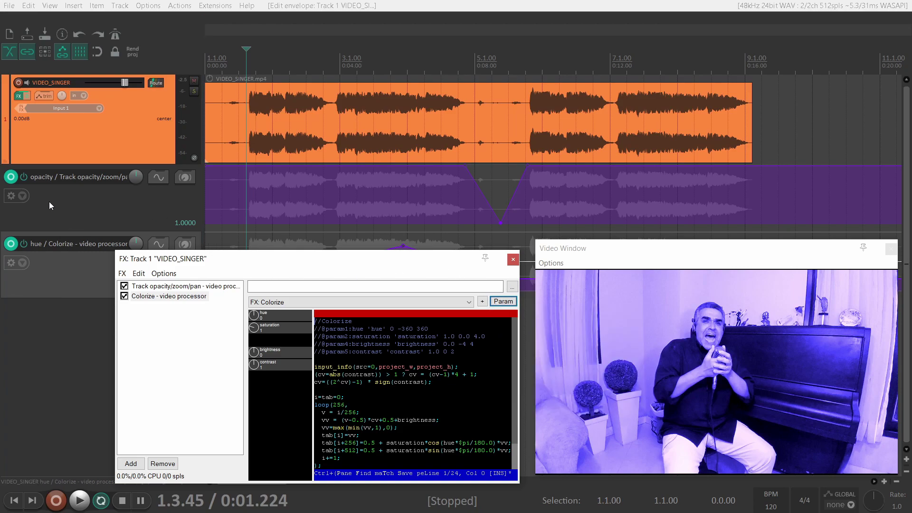
Step: Hide the opacity and hue envelopes of the VIDEO_SINGER track
left_click(22, 197)
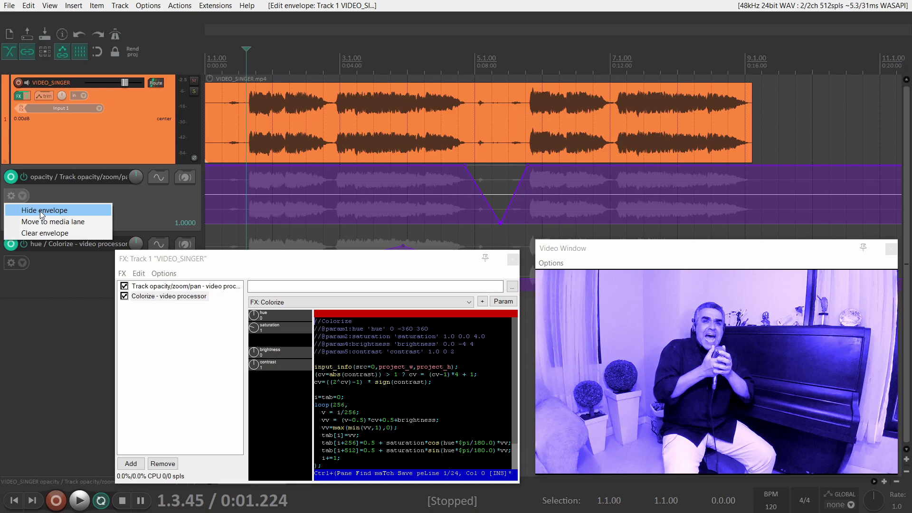
left_click(42, 211)
left_click(22, 197)
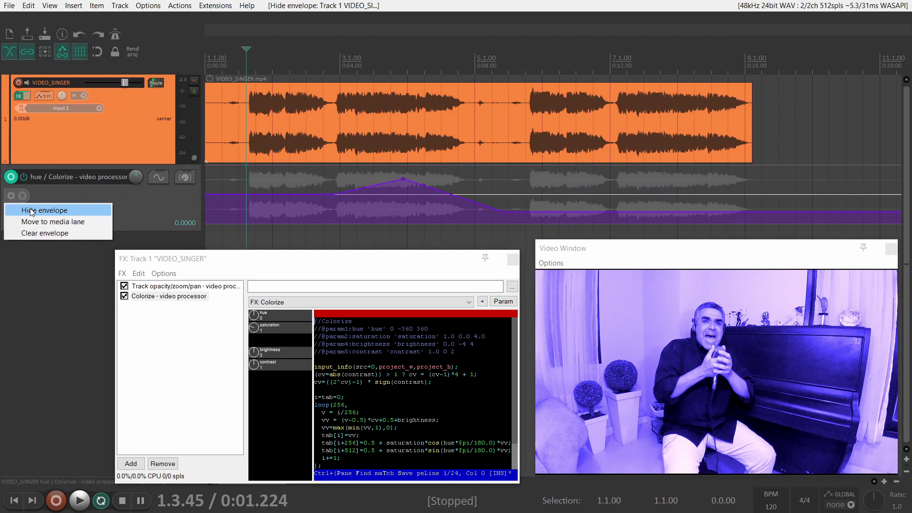
left_click(31, 209)
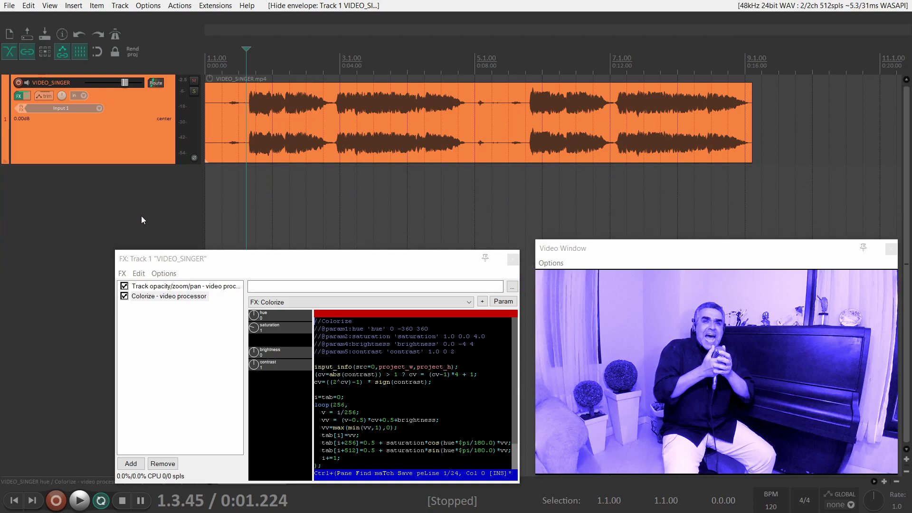